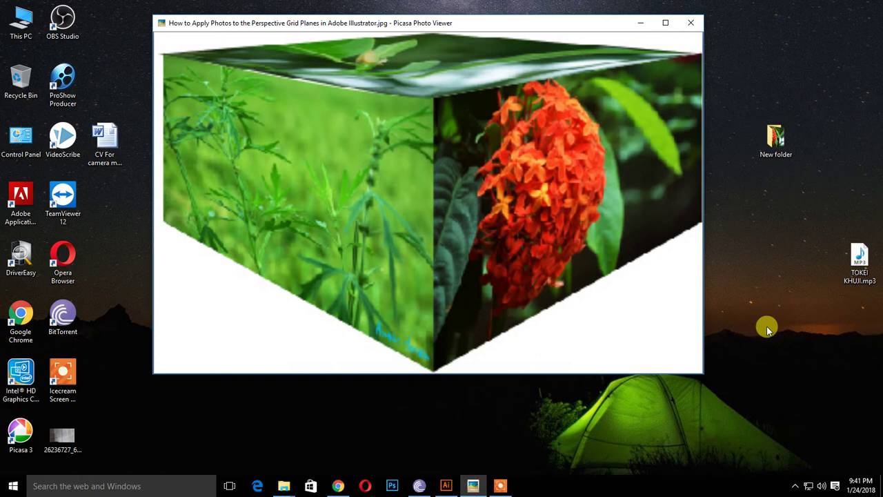
Step: Switch from the Picasa preview of the finished box to the Illustrator perspective-grid document
left_click(446, 486)
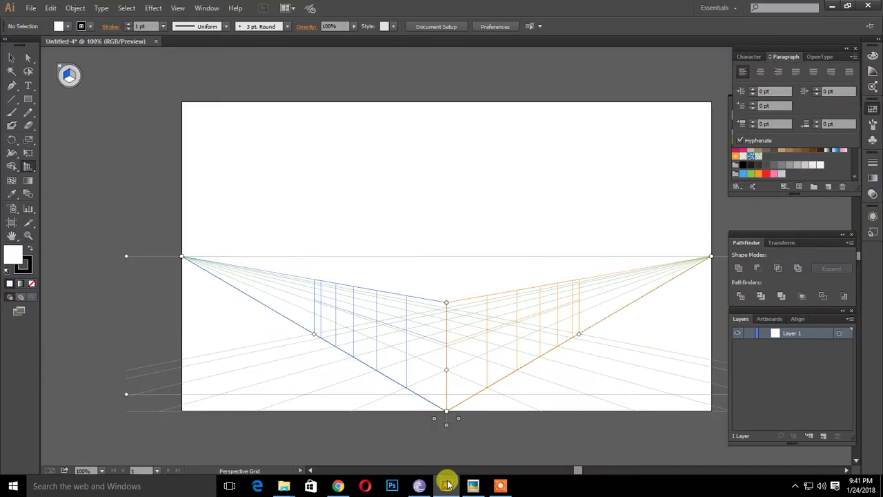
Step: Close the grid document without saving and create a new 960 x 560 px Web document
left_click(156, 41)
left_click(487, 254)
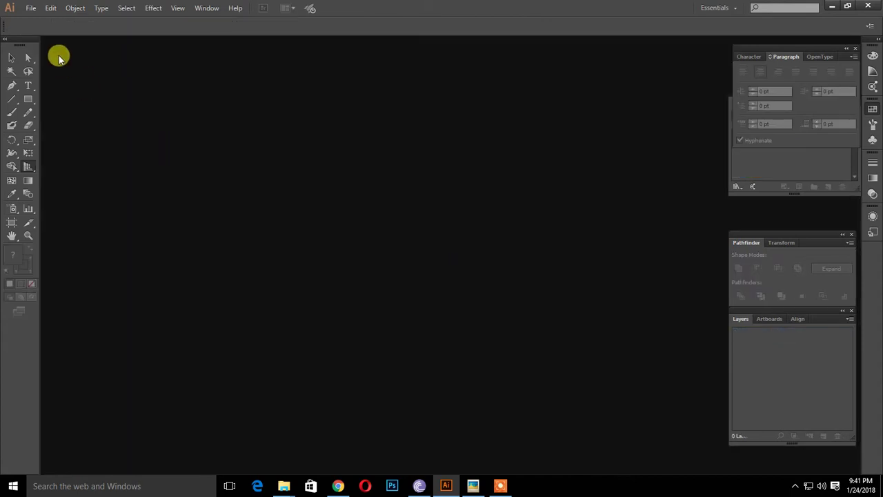
left_click(31, 9)
left_click(47, 24)
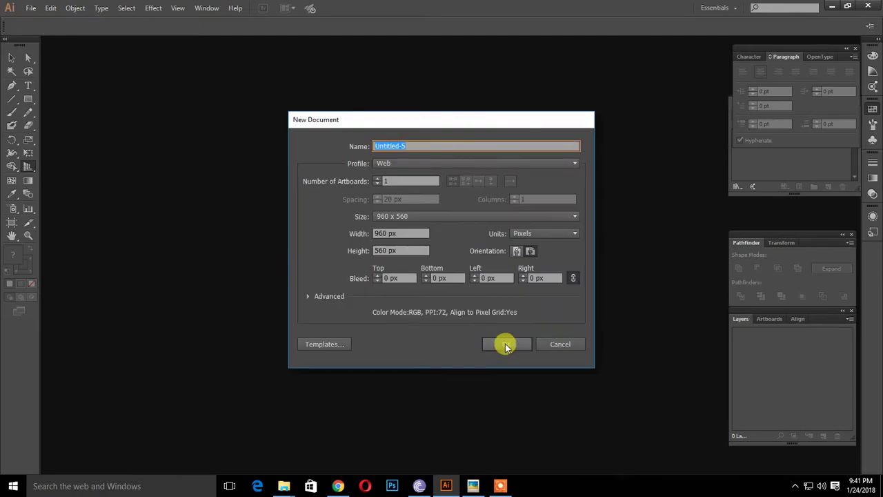
left_click(506, 344)
key("shift+p")
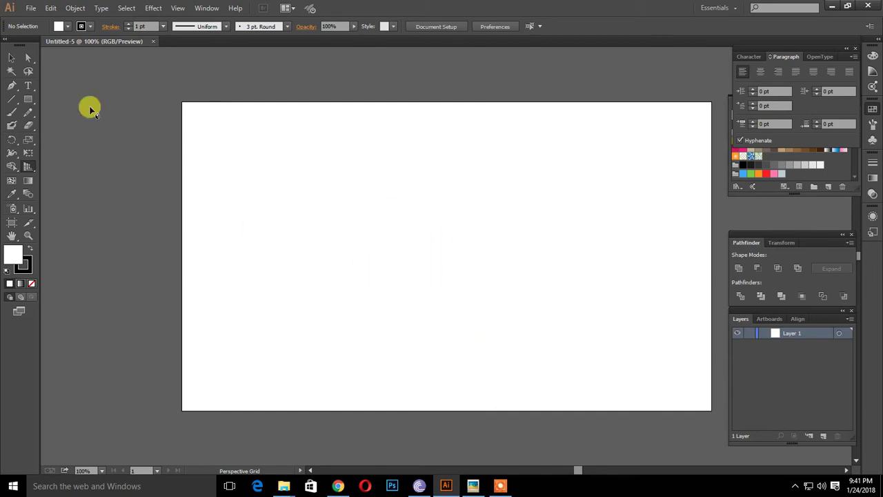
Step: Show the two-point grid, shorten its vertical planes, enlarge its cells and lower it slightly
left_click(15, 62)
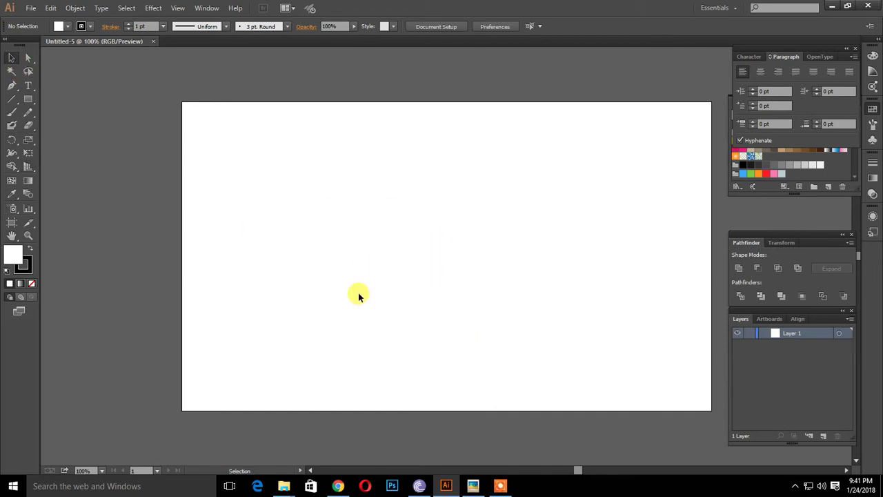
key("shift")
key("shift+p")
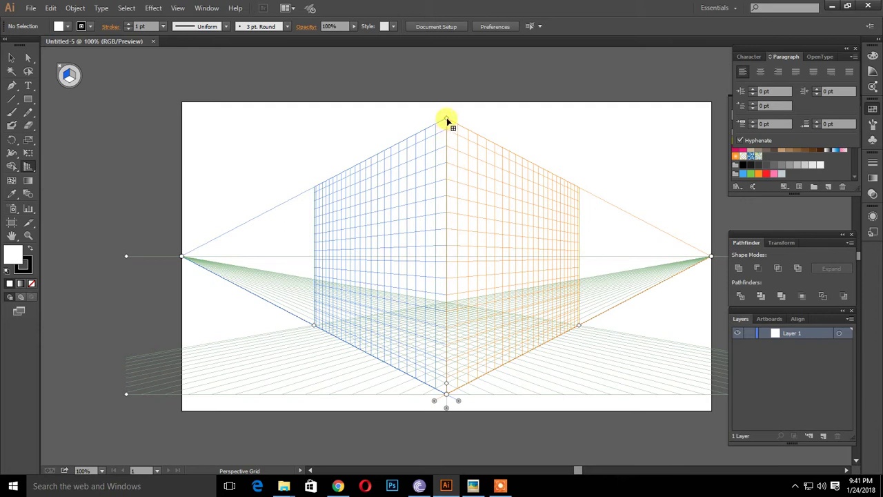
left_click_drag(447, 122, 448, 302)
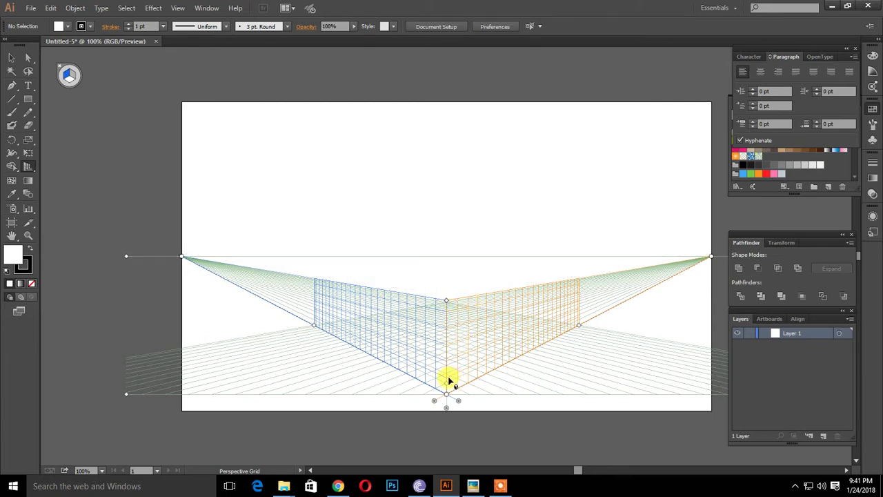
left_click_drag(447, 387, 450, 370)
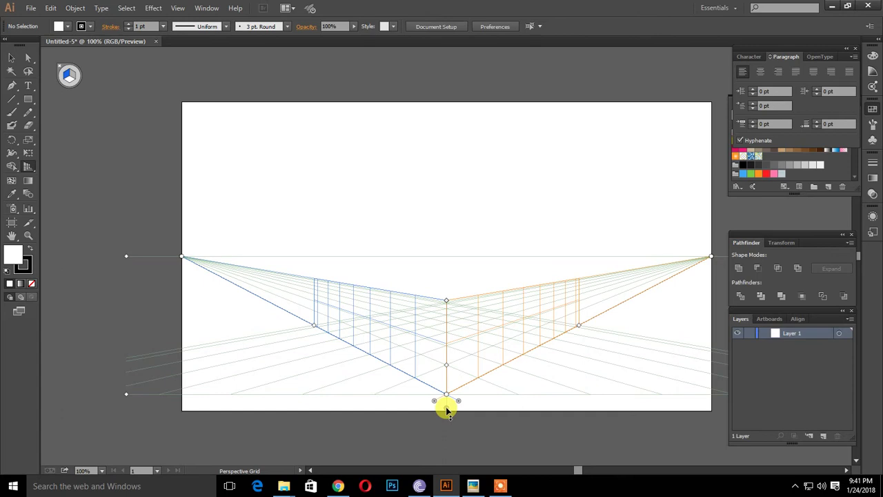
left_click_drag(446, 411, 442, 422)
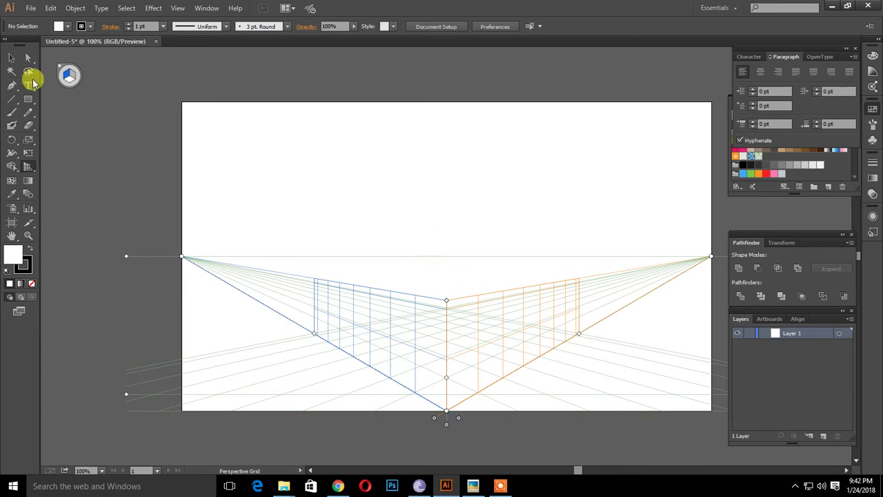
Step: Load DSC_0798.jpg, DSC_1023.jpg and Golao.jpg from Desktop > New folder for placing
left_click(31, 9)
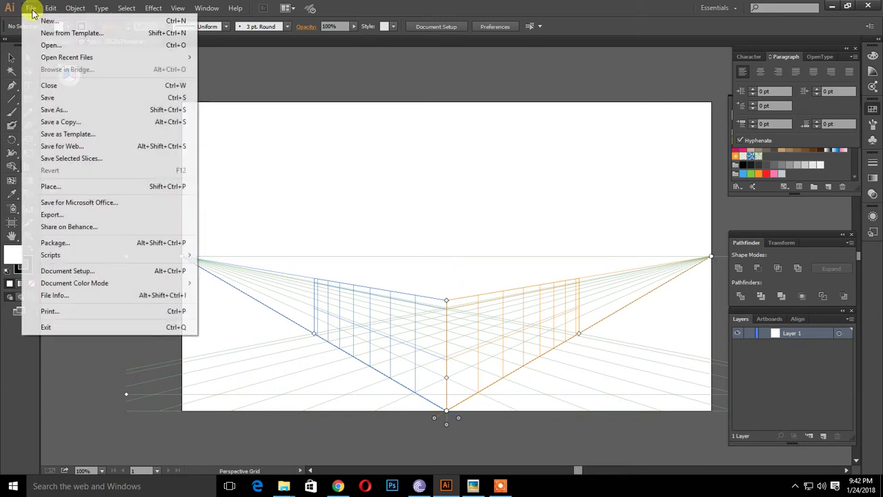
left_click(68, 187)
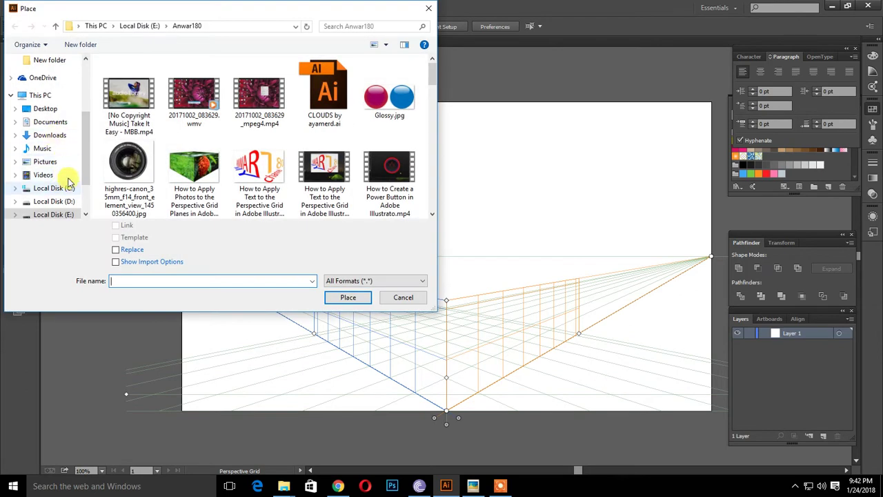
left_click_drag(85, 138, 89, 66)
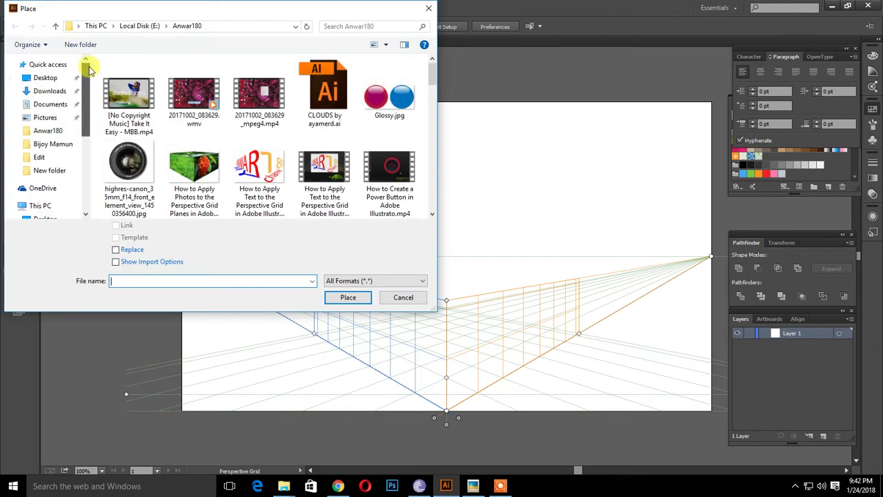
left_click(46, 78)
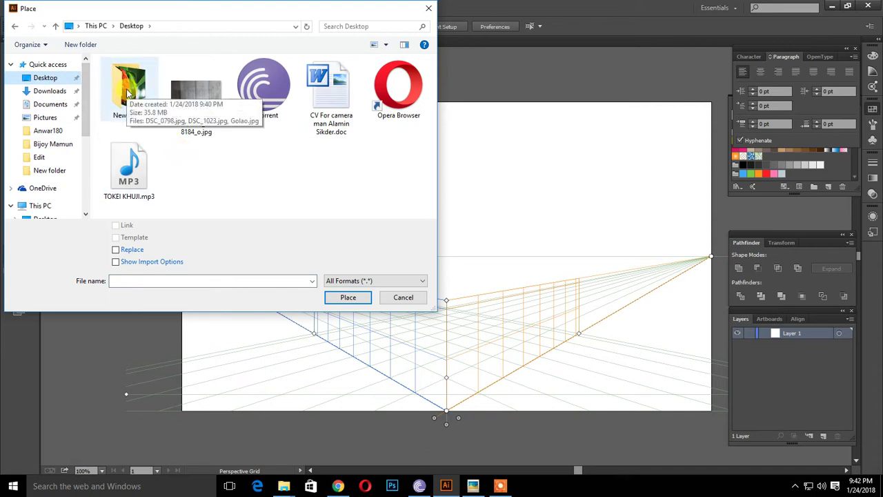
double_click(127, 93)
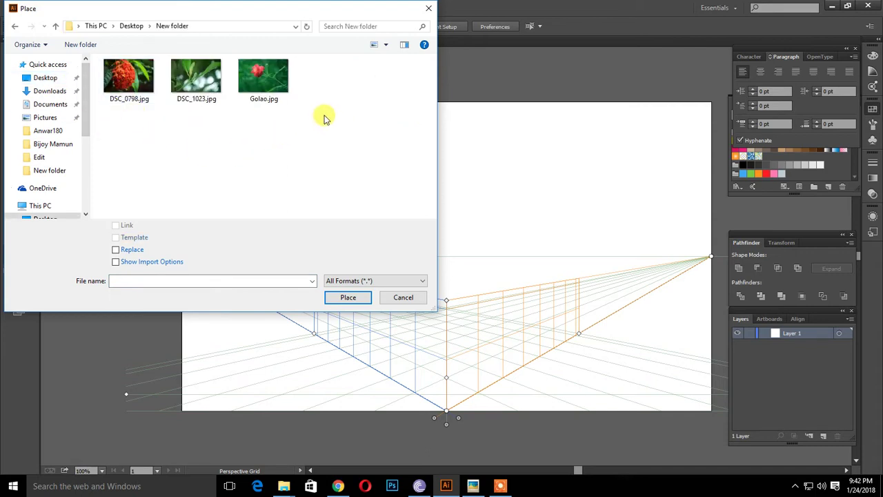
left_click_drag(326, 117, 107, 59)
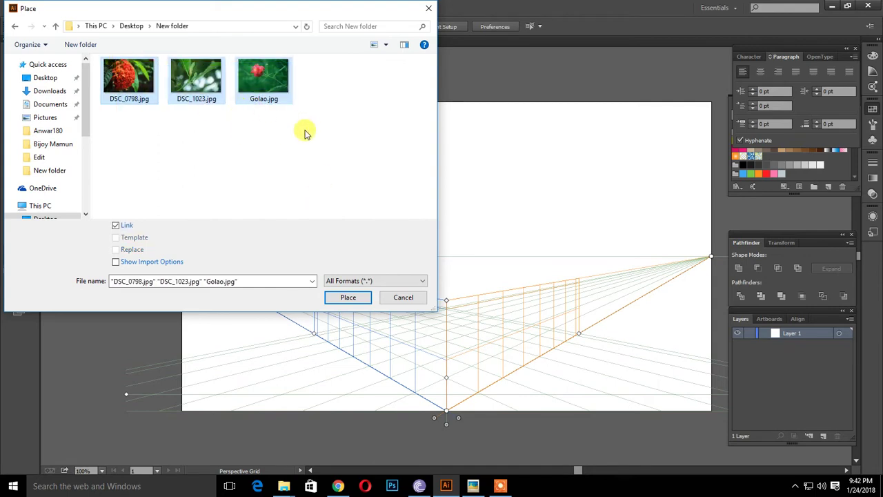
left_click(348, 298)
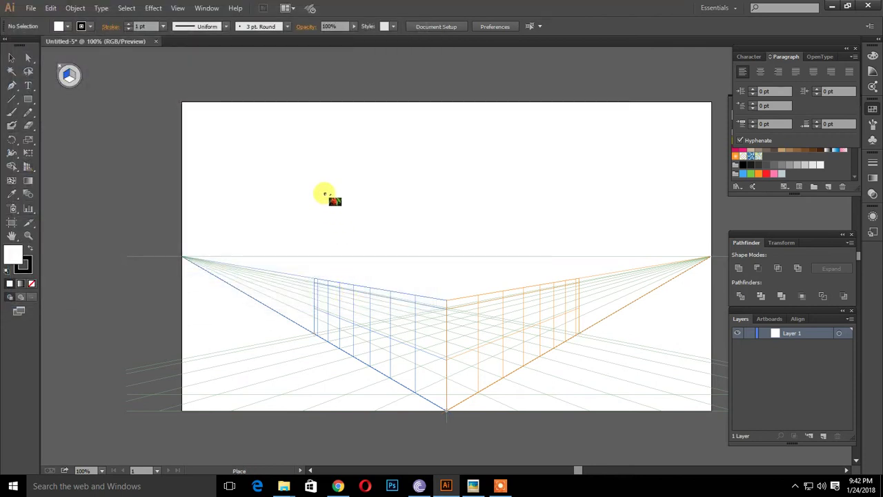
Step: Drag out the three photo frames in a row above the perspective grid
left_click_drag(295, 160, 382, 218)
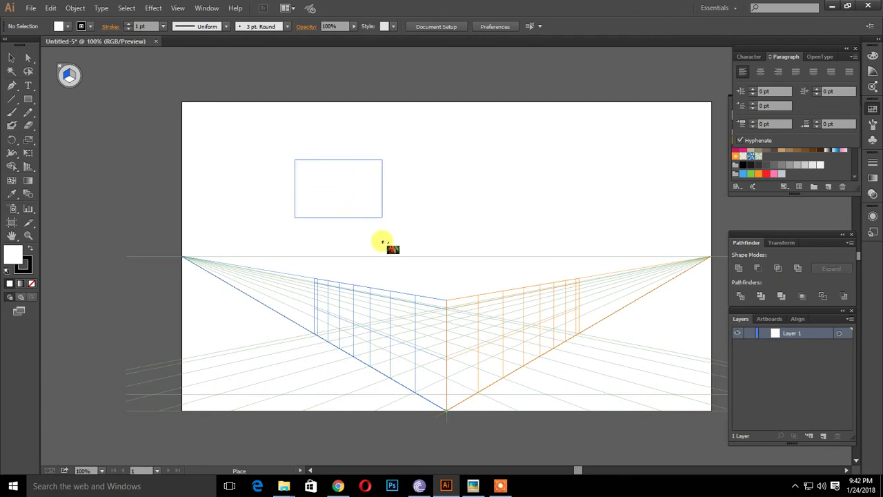
mouse_move(402, 160)
left_mouse_down()
mouse_move(480, 230)
mouse_move(487, 225)
left_mouse_up()
left_click_drag(512, 160, 599, 241)
key("shift+p")
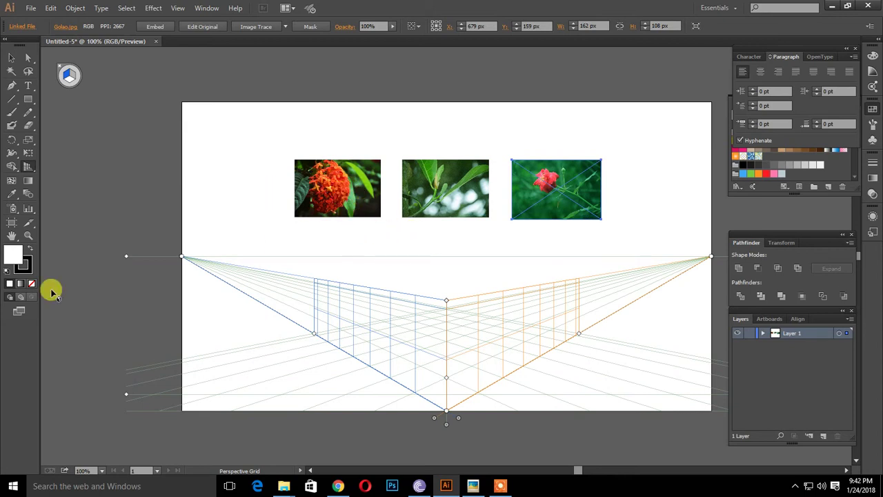
Step: Set the stroke to None and the fill to yellow from the Swatches panel
left_click(30, 261)
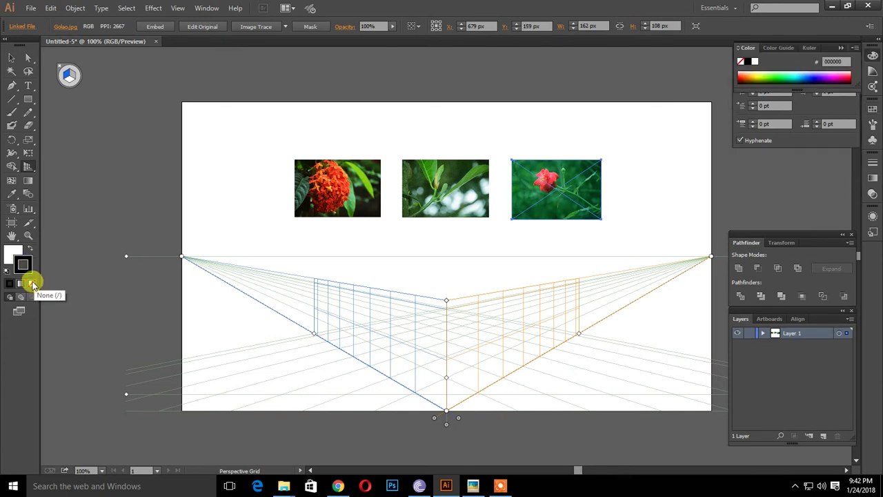
left_click(33, 284)
left_click(13, 253)
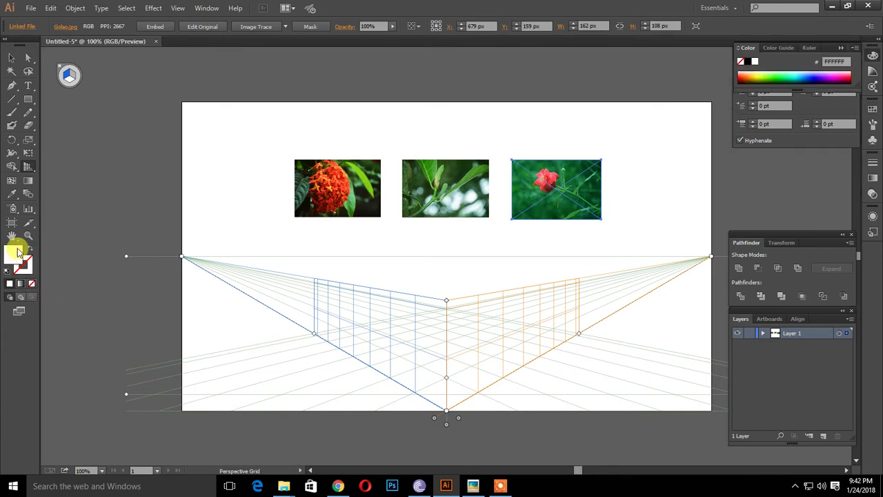
left_click(872, 107)
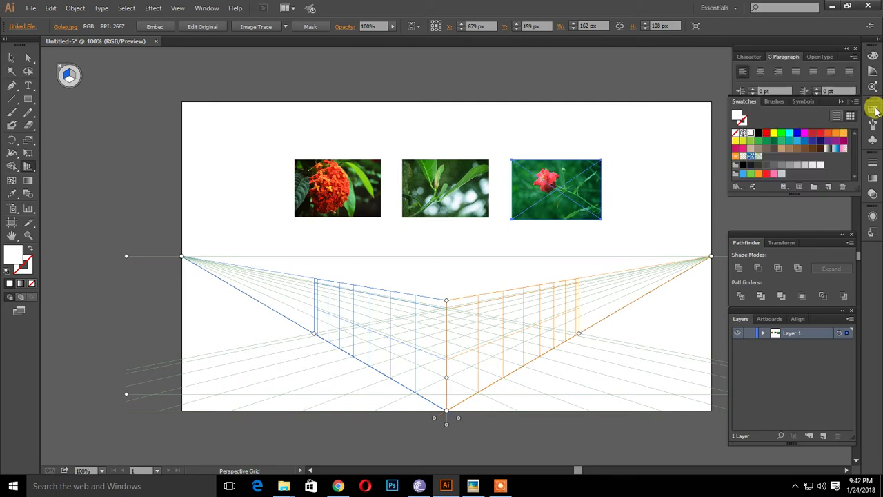
left_click(774, 133)
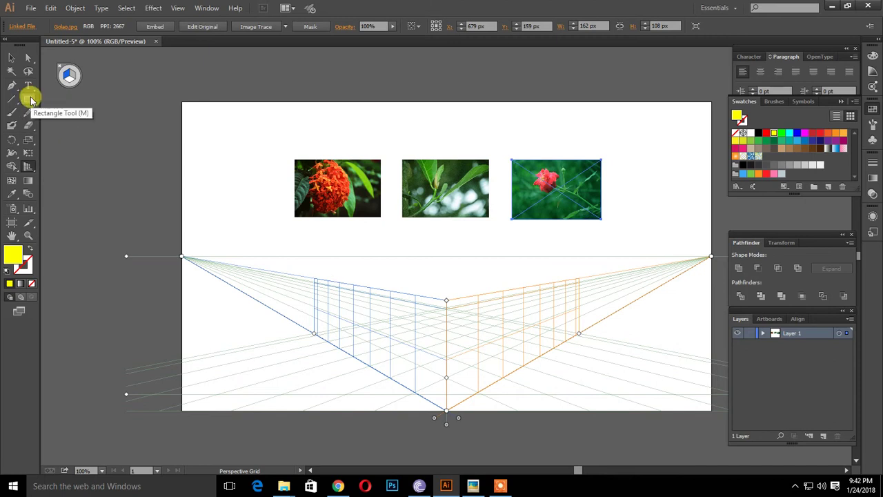
left_click(30, 100)
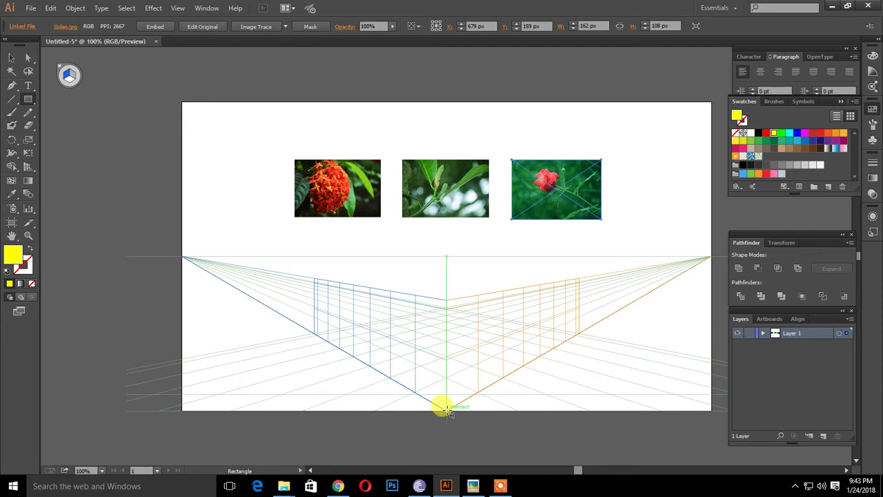
Step: Draw yellow rectangles on the left, right and horizontal grid planes from the shared corners
mouse_move(447, 407)
left_mouse_down()
mouse_move(332, 273)
mouse_move(339, 284)
left_mouse_up()
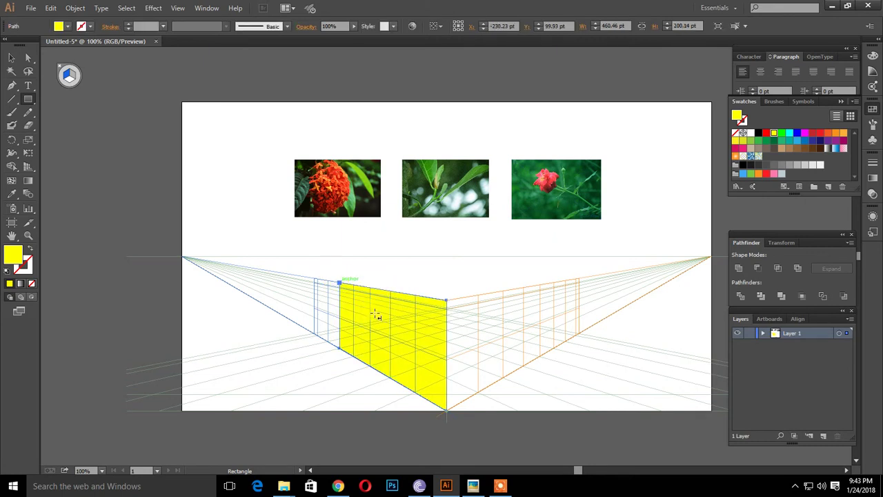
left_click_drag(489, 405, 499, 407)
left_click(487, 351)
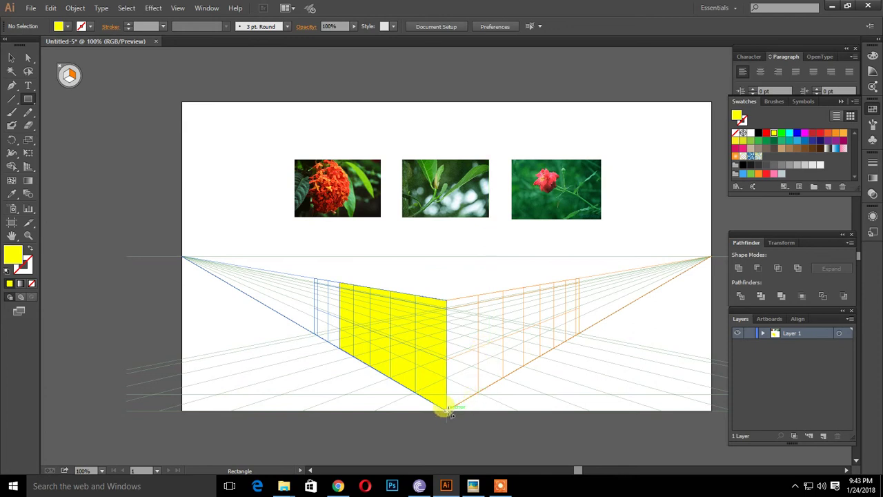
left_click_drag(447, 412, 552, 283)
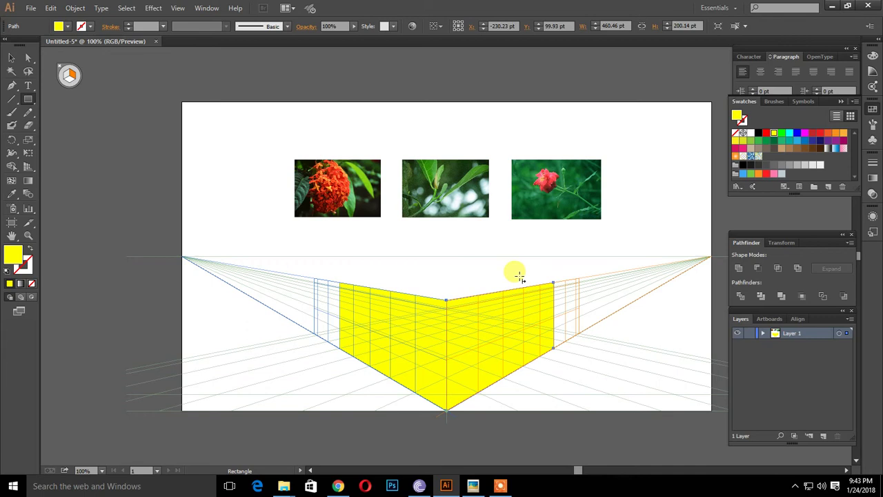
key("ctrl+shift+a")
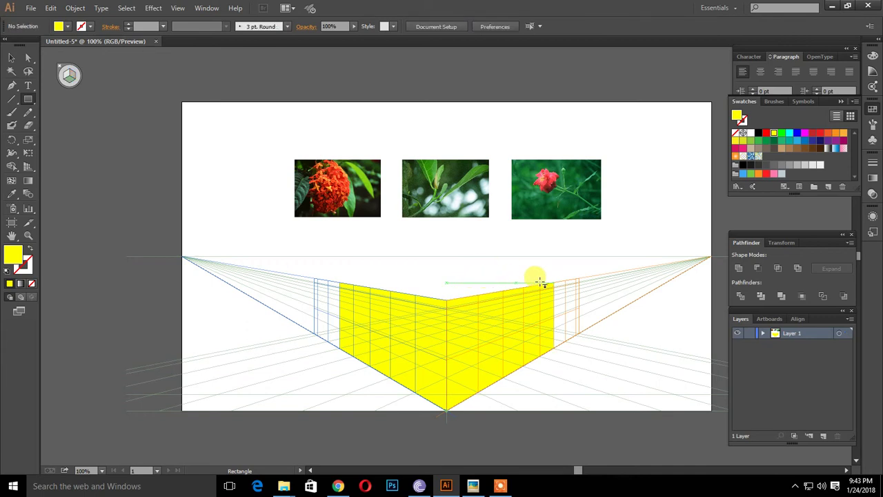
left_click_drag(555, 284, 340, 282)
Step: Fill the box's right face with red and its top face with blue from Swatches
left_click(13, 55)
left_click(391, 334)
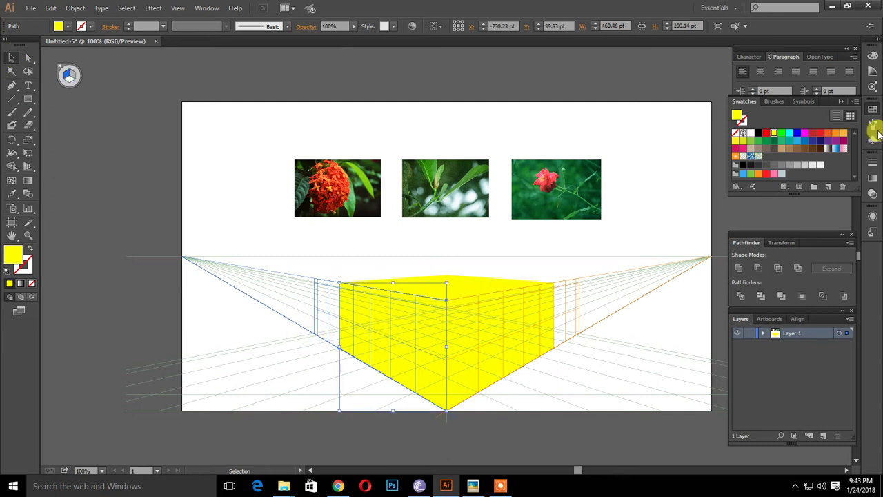
left_click(491, 330)
left_click(815, 132)
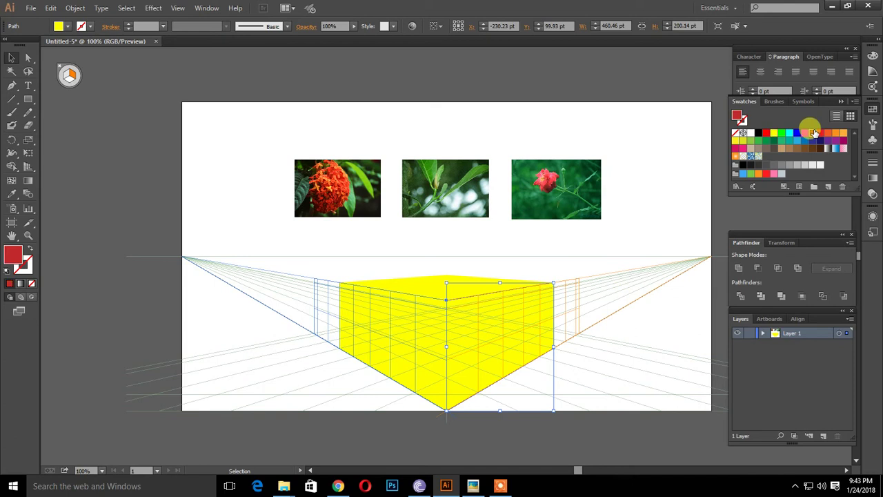
left_click(414, 280)
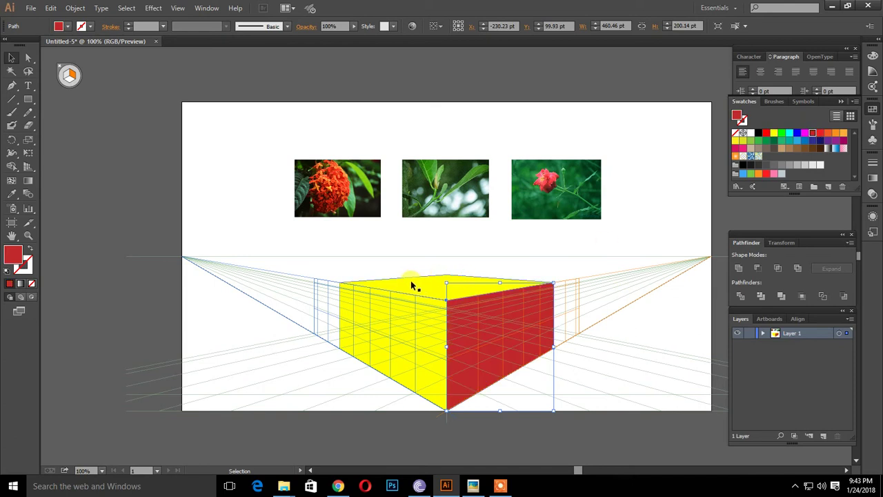
left_click(797, 132)
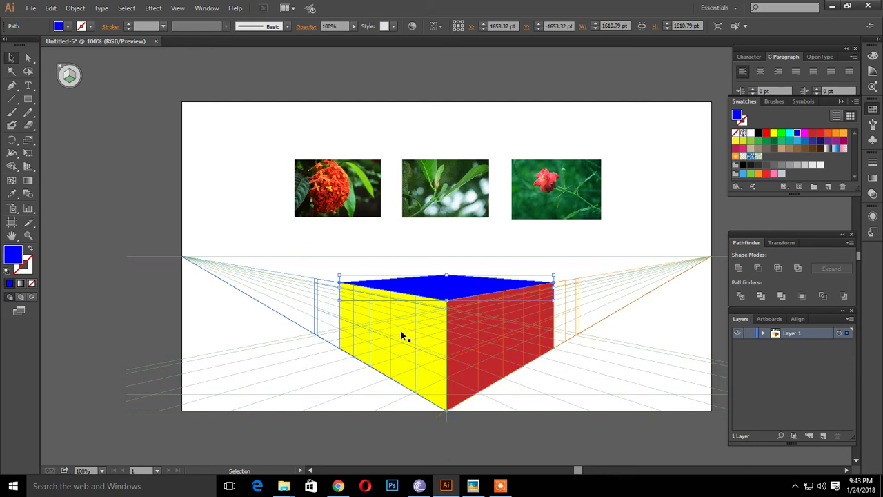
Step: Embed the orange flower-cluster photo over the left face and apply Envelope Distort > Make with Top Object
left_click(347, 205)
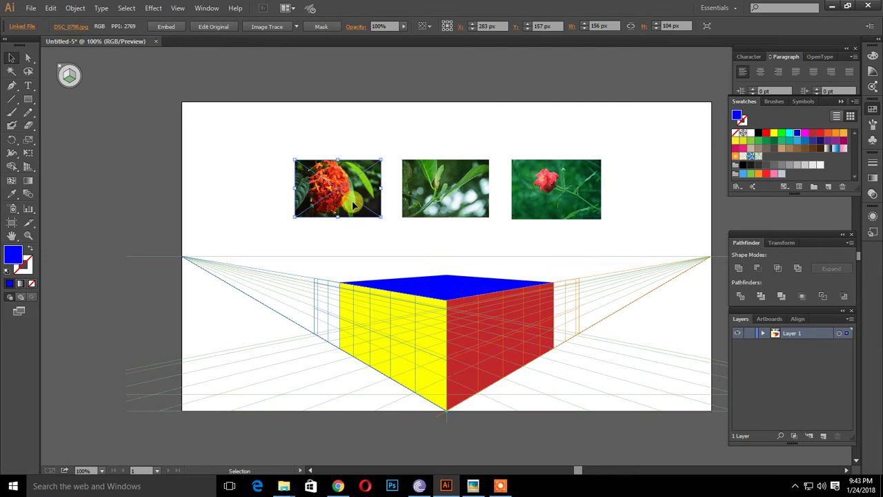
left_click(166, 29)
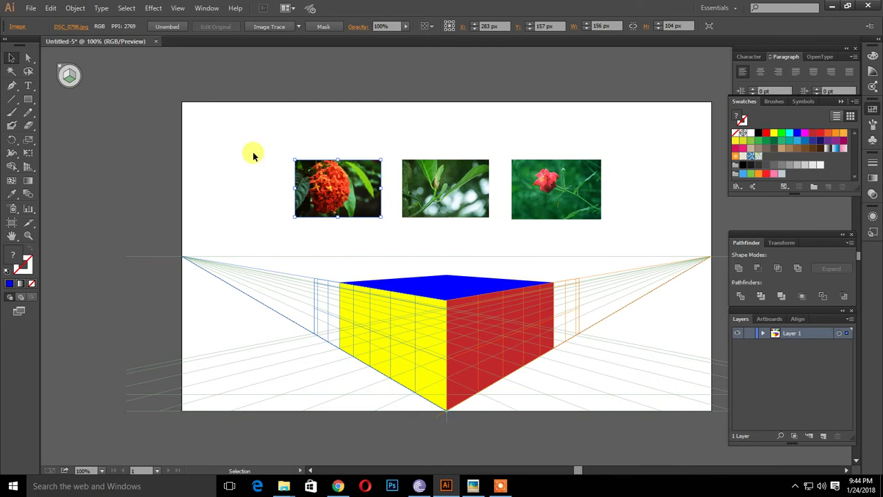
left_click_drag(343, 187, 364, 321)
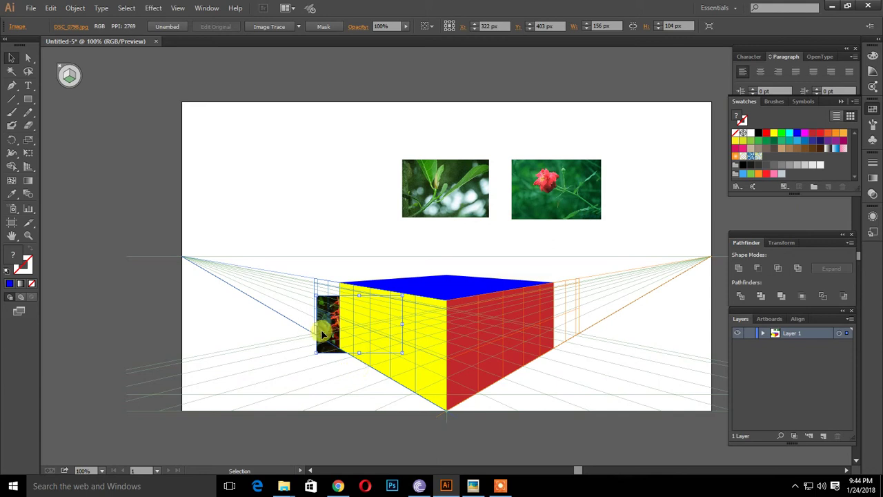
left_click_drag(356, 367, 332, 322)
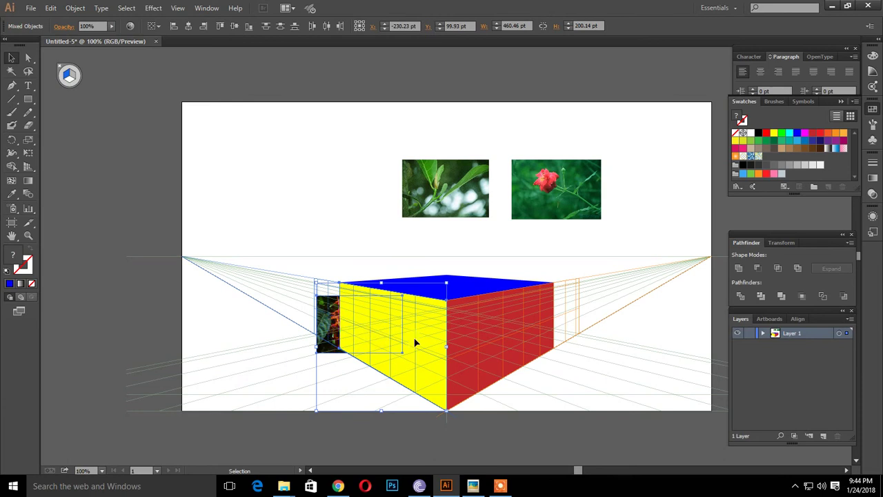
left_click(76, 8)
mouse_move(104, 279)
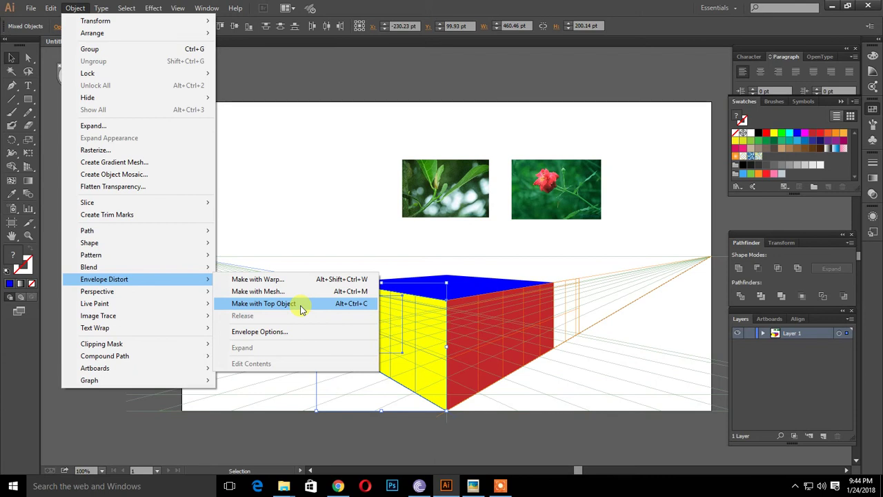
left_click(301, 308)
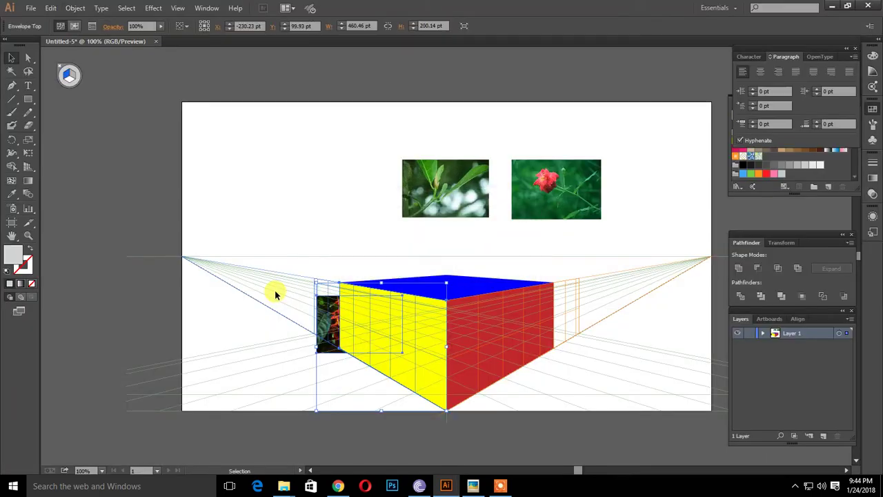
left_click(503, 328)
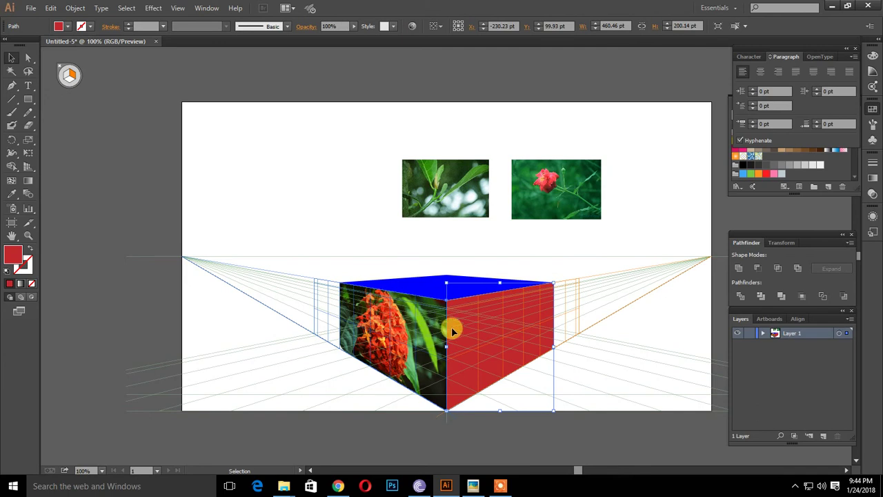
Step: Embed the leaf photo over the red right face and apply Envelope Distort > Make with Top Object
left_click(452, 171)
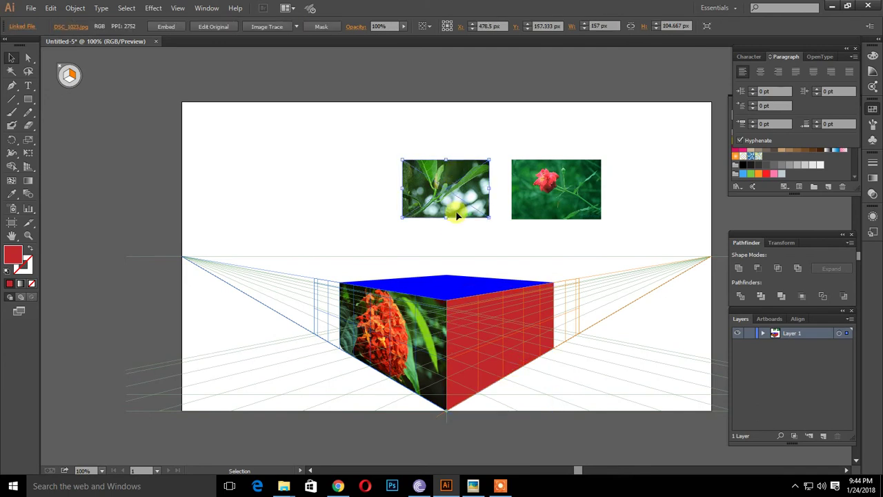
left_click(167, 29)
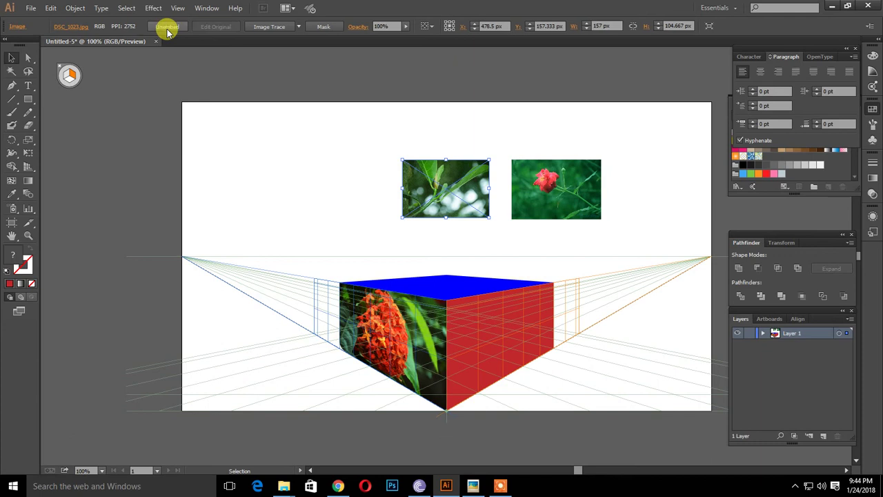
mouse_move(460, 194)
left_mouse_down()
mouse_move(474, 259)
mouse_move(511, 339)
left_mouse_up()
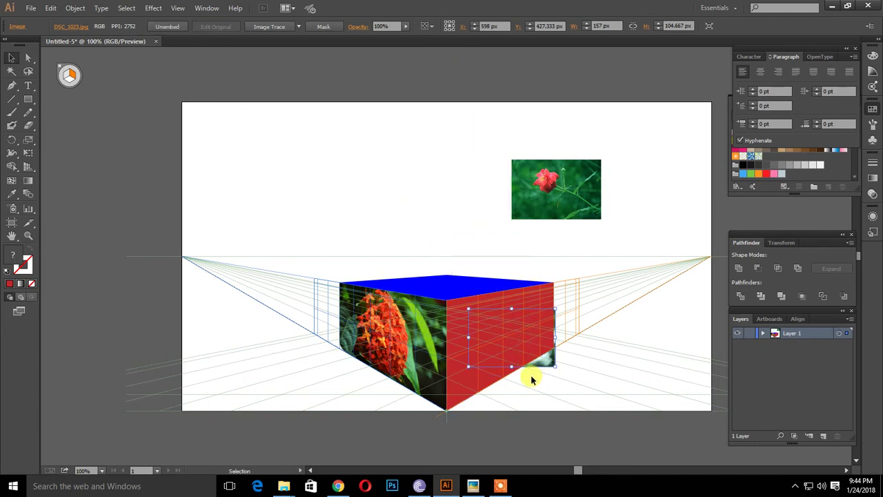
left_click(503, 338, "shift")
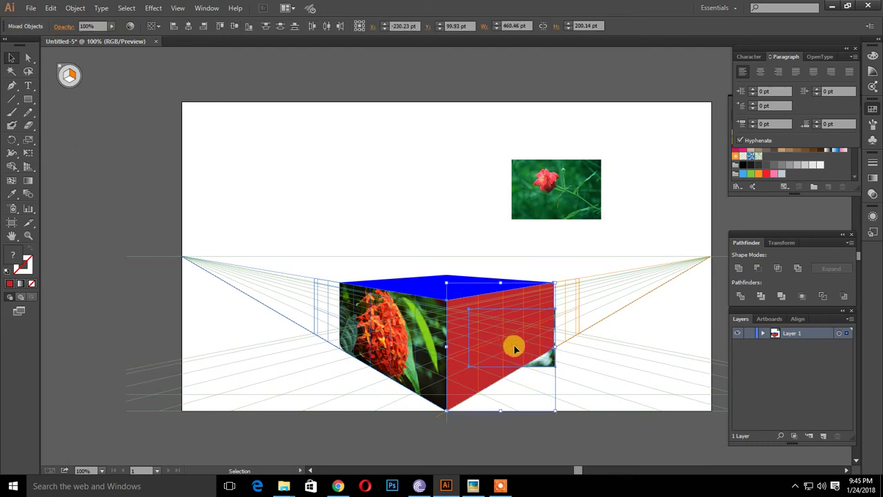
left_click(75, 7)
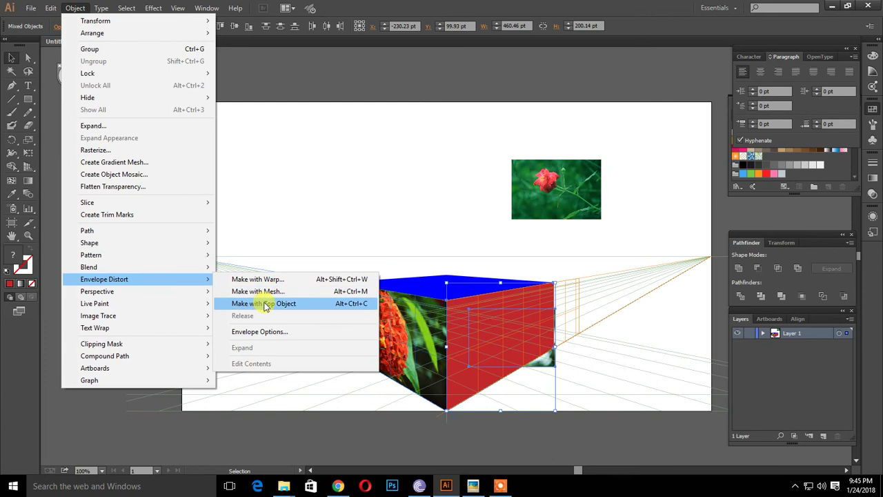
left_click(264, 304)
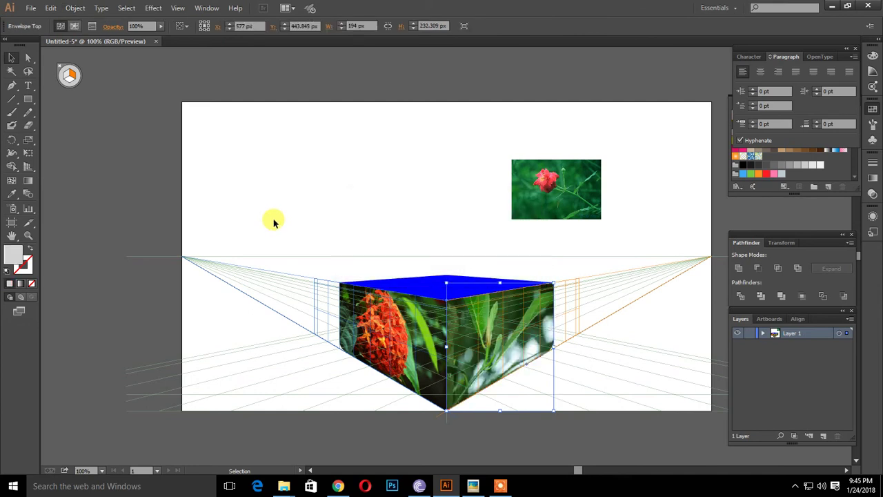
left_click(417, 281)
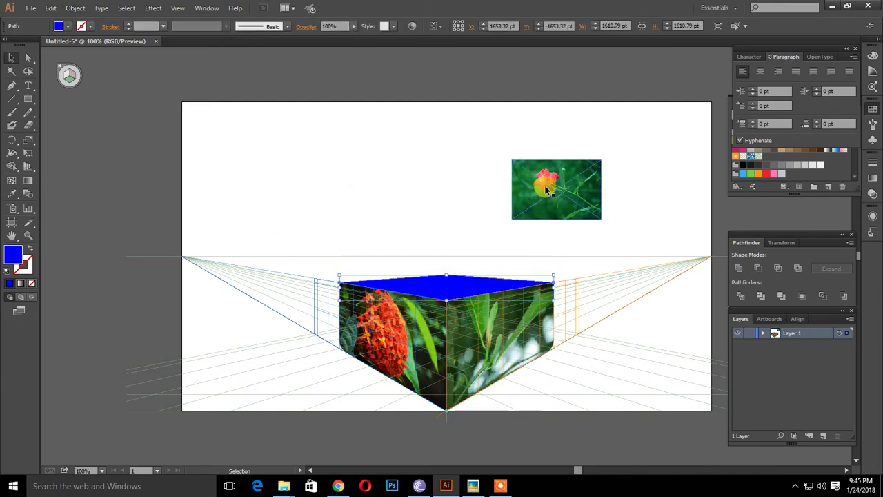
Step: Move Golao.jpg over the blue top face and apply Envelope Distort > Make with Top Object
left_click(545, 188)
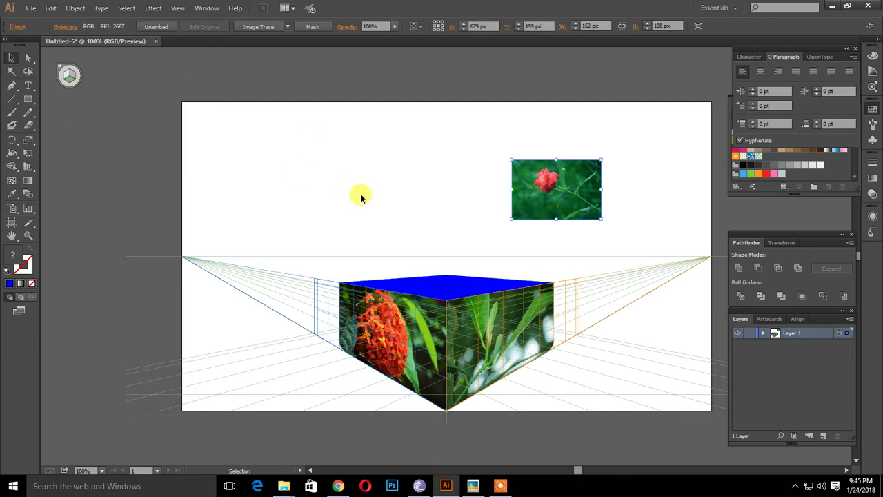
left_click_drag(563, 178, 437, 257)
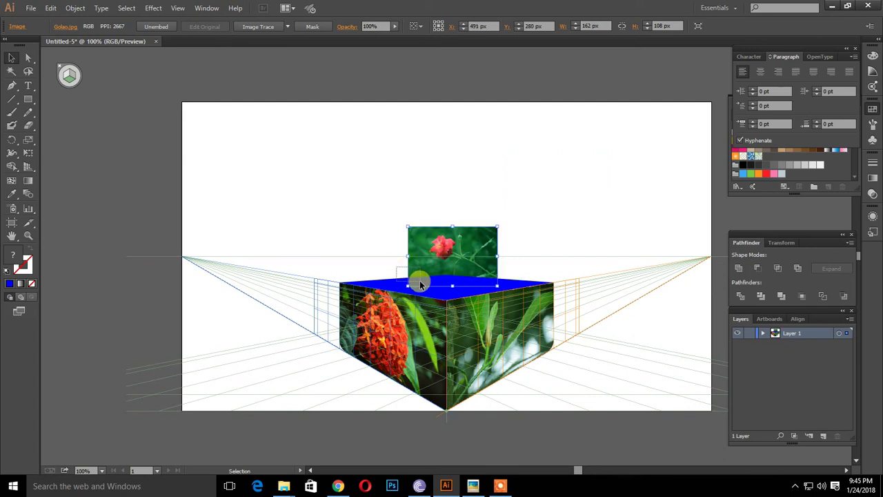
left_click(420, 283, "shift")
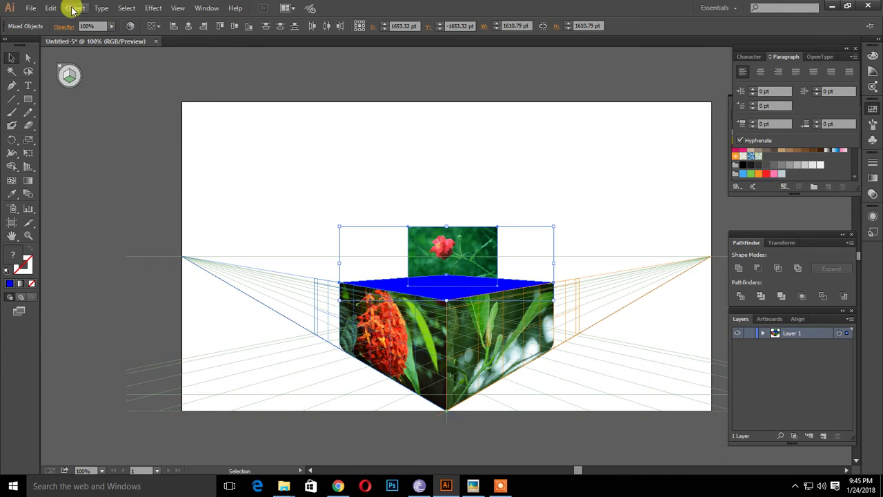
left_click(73, 8)
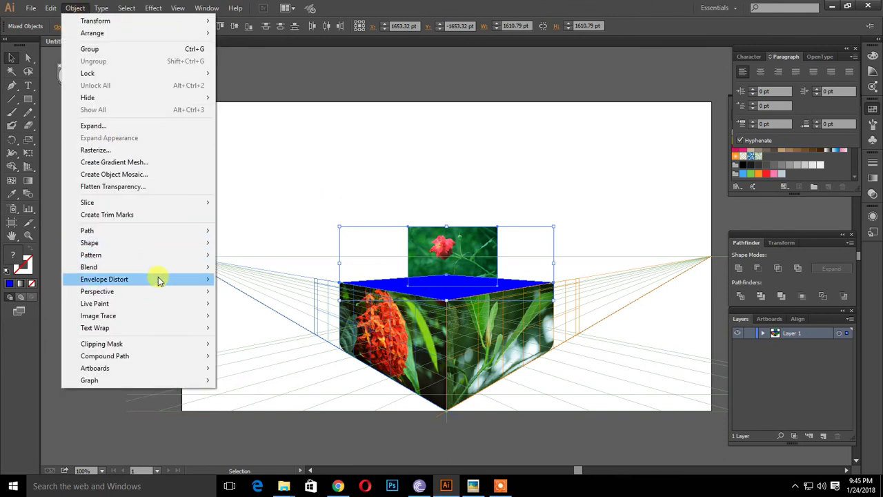
mouse_move(105, 279)
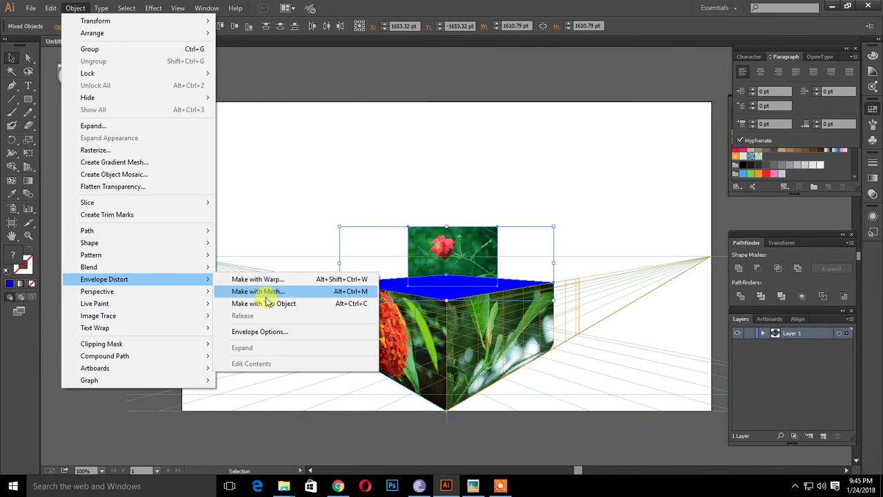
left_click(306, 303)
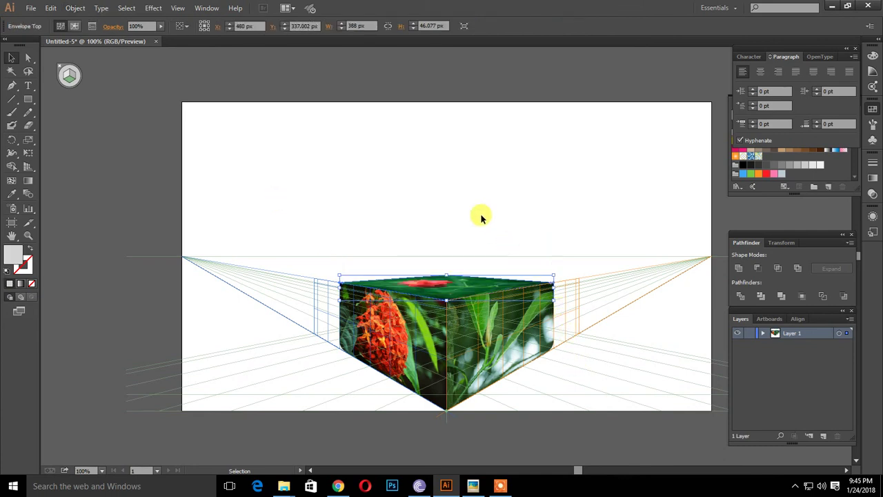
left_click(485, 225)
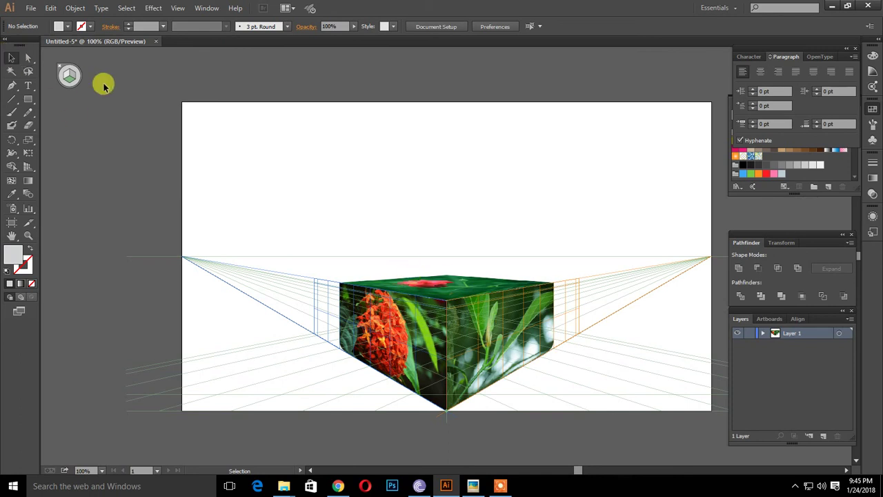
Step: Hide the perspective grid and drag the whole photo box up to the artboard centre
left_click(27, 166)
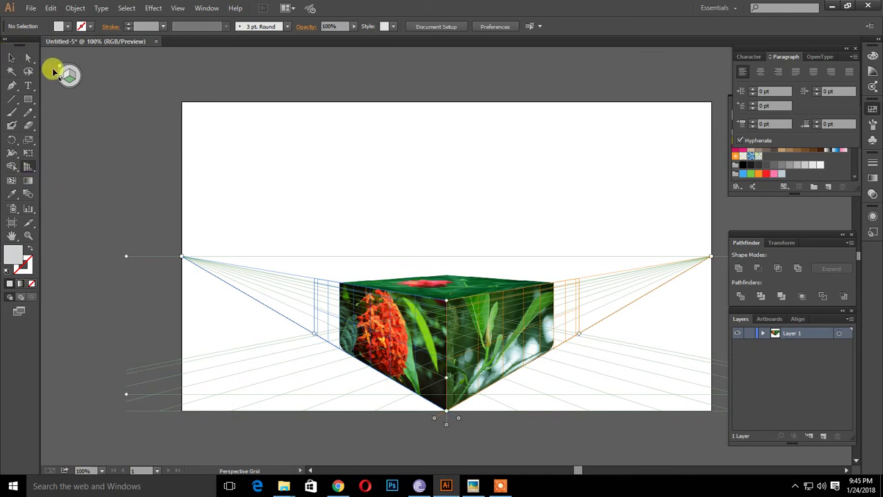
left_click(60, 67)
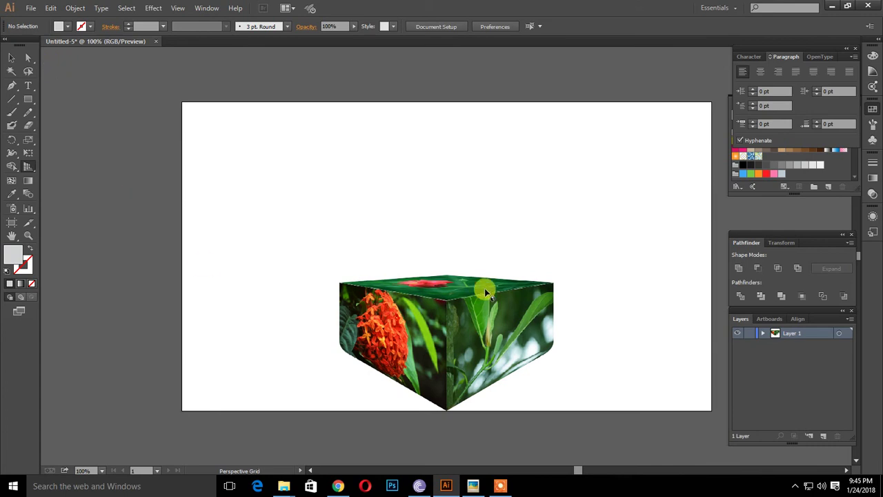
left_click(11, 57)
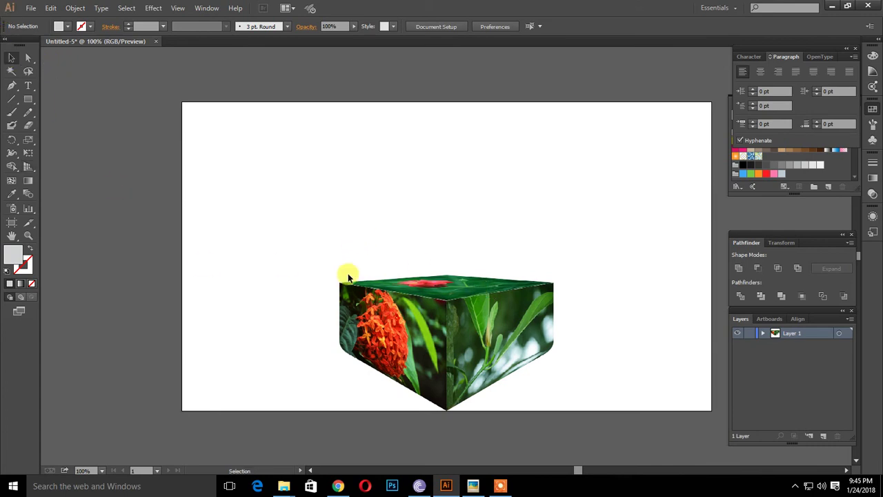
left_click_drag(316, 251, 557, 375)
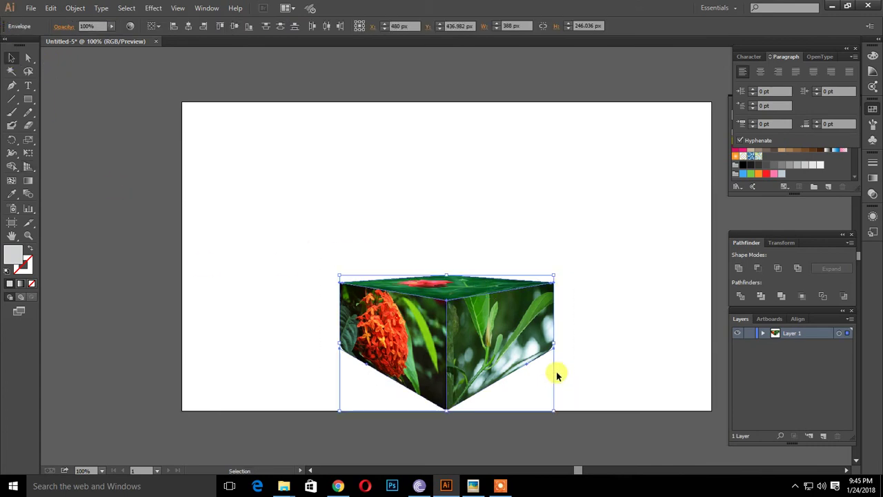
left_click_drag(469, 322, 468, 241)
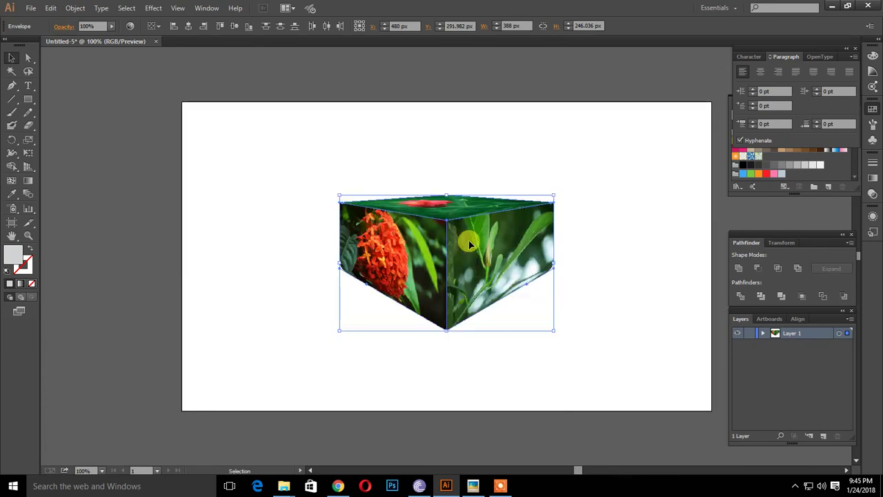
Step: Group the three photo-wrapped faces into one object from the right-click menu
key("a")
key("v")
right_click(464, 242)
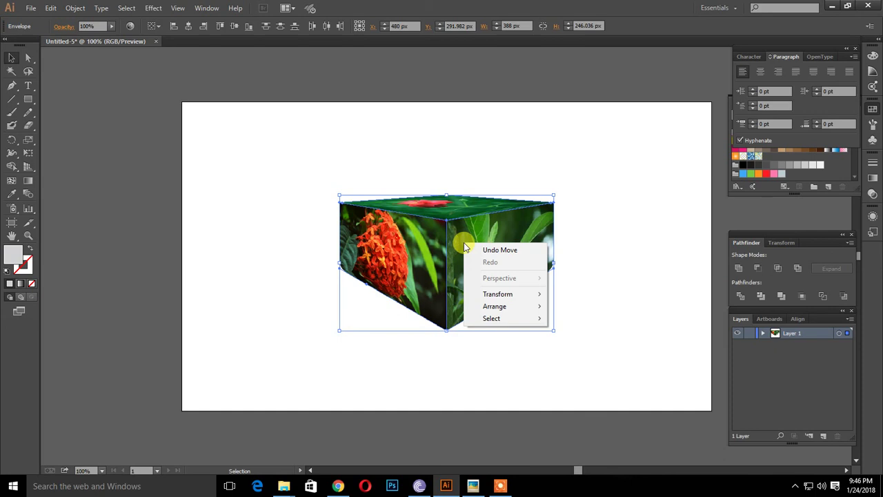
left_click(635, 262)
left_click(506, 276)
right_click(464, 226)
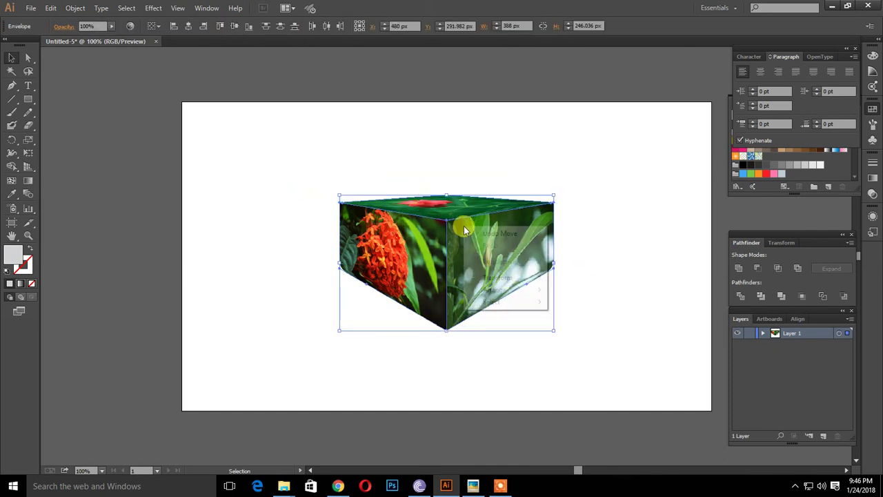
left_click(610, 237)
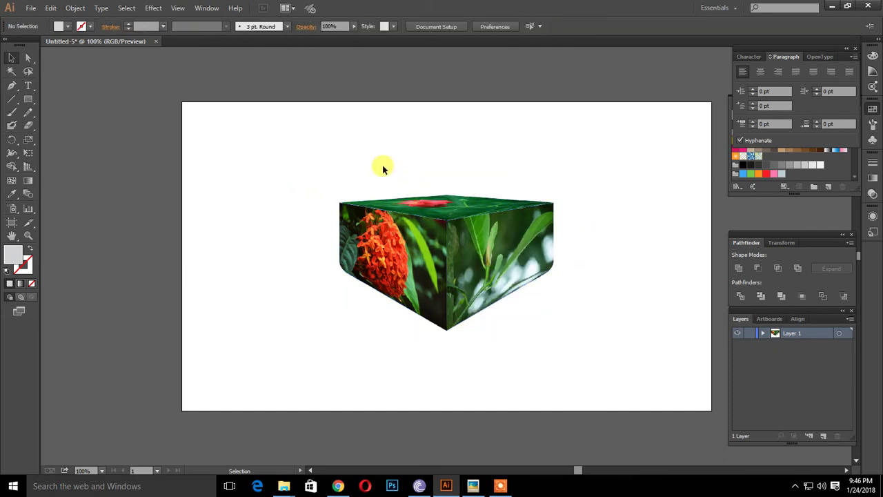
Step: Confirm the box now selects as a single grouped object, then deselect it
left_click(486, 265)
key("a")
key("v")
left_click(591, 336)
left_click(532, 256)
left_click(618, 320)
left_click(479, 240)
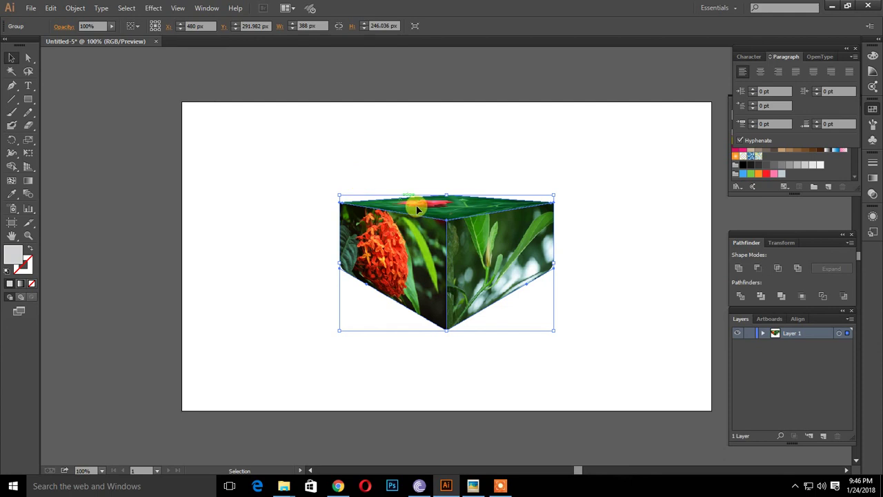
left_click(581, 269)
left_click(519, 254)
left_click(642, 291)
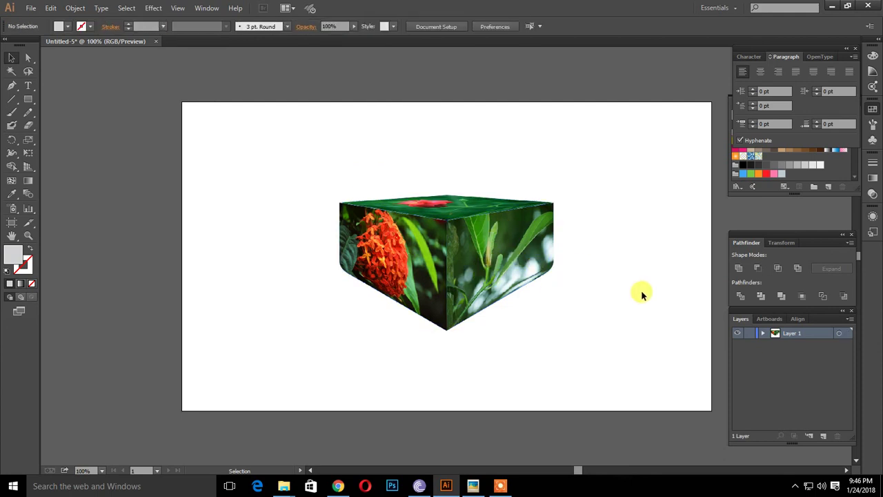